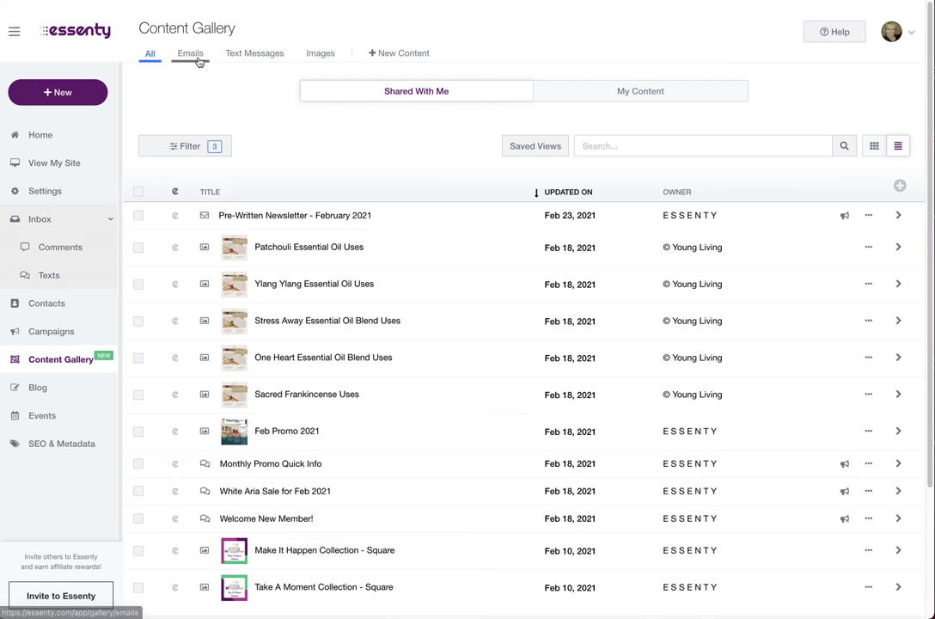
- Open the shared Pre-Written Newsletter - February 2021 from the gallery's emails and review its full preview
click(192, 56)
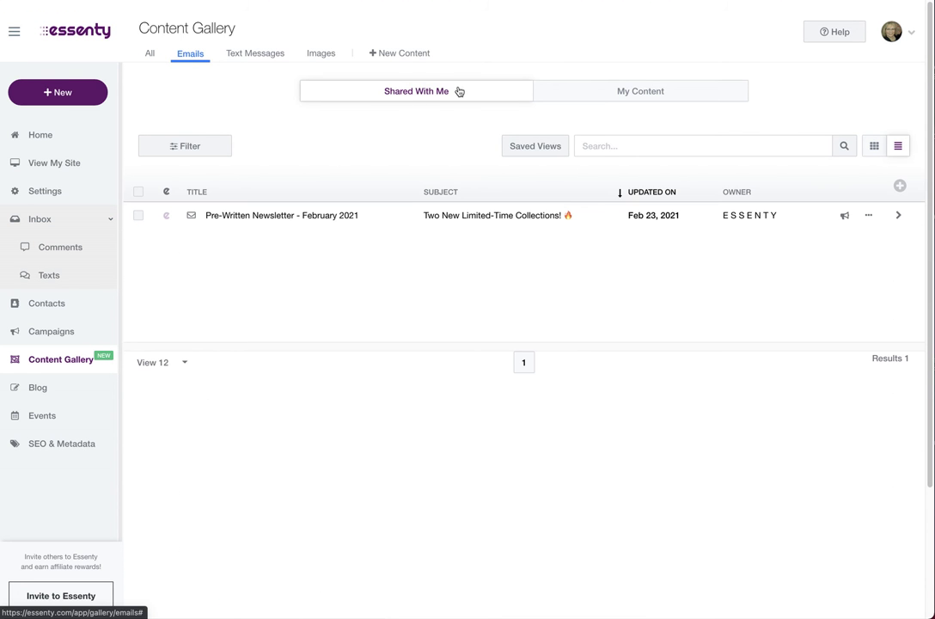
click(262, 215)
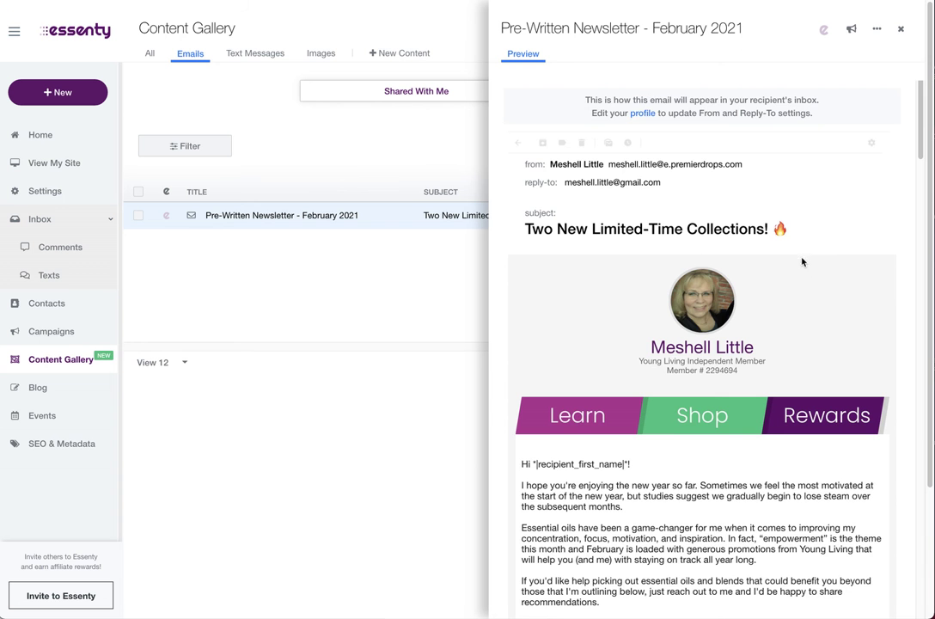
scroll(801, 261, down, 5)
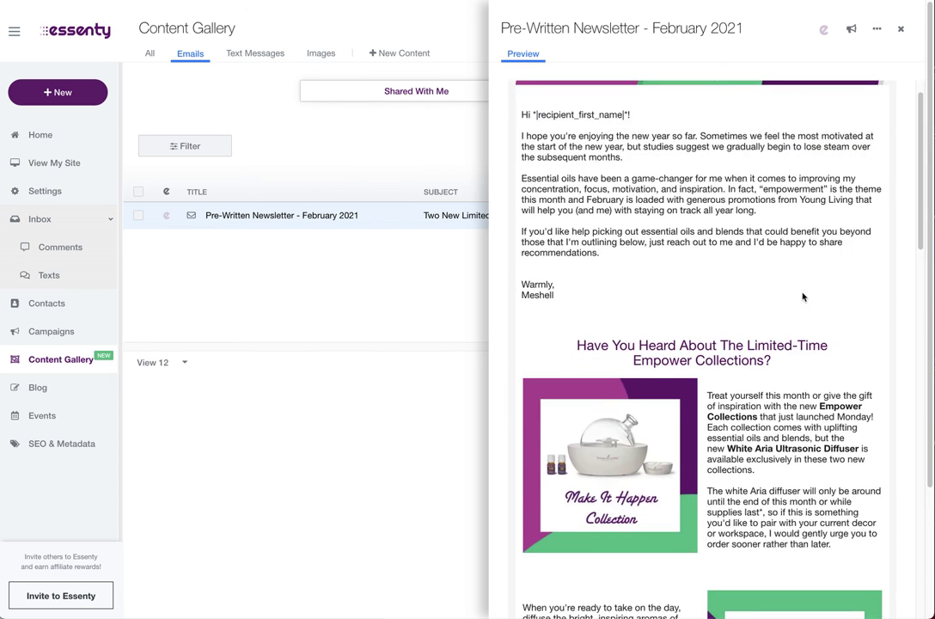
scroll(803, 297, down, 12)
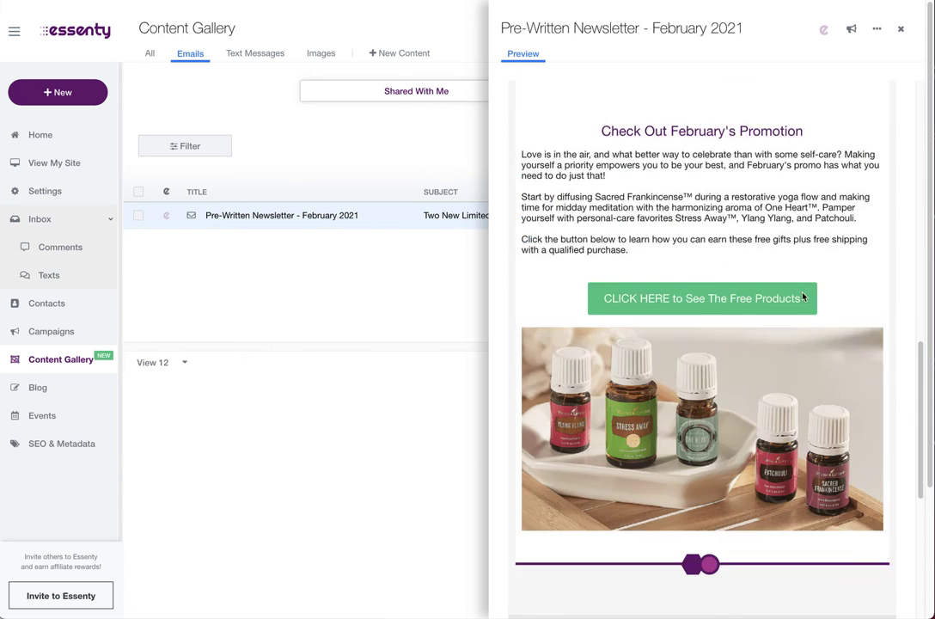
scroll(802, 296, down, 7)
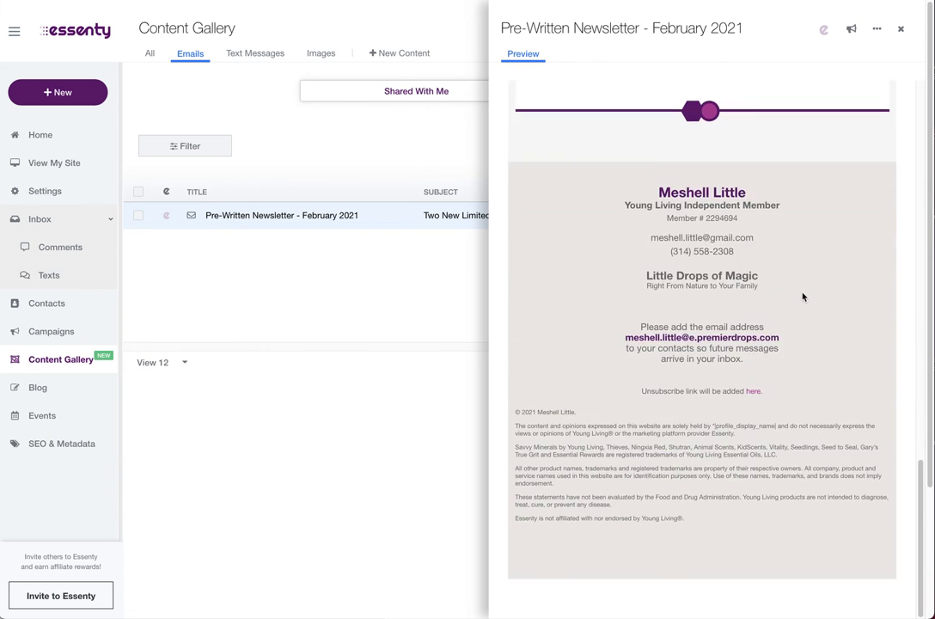
scroll(803, 297, up, 12)
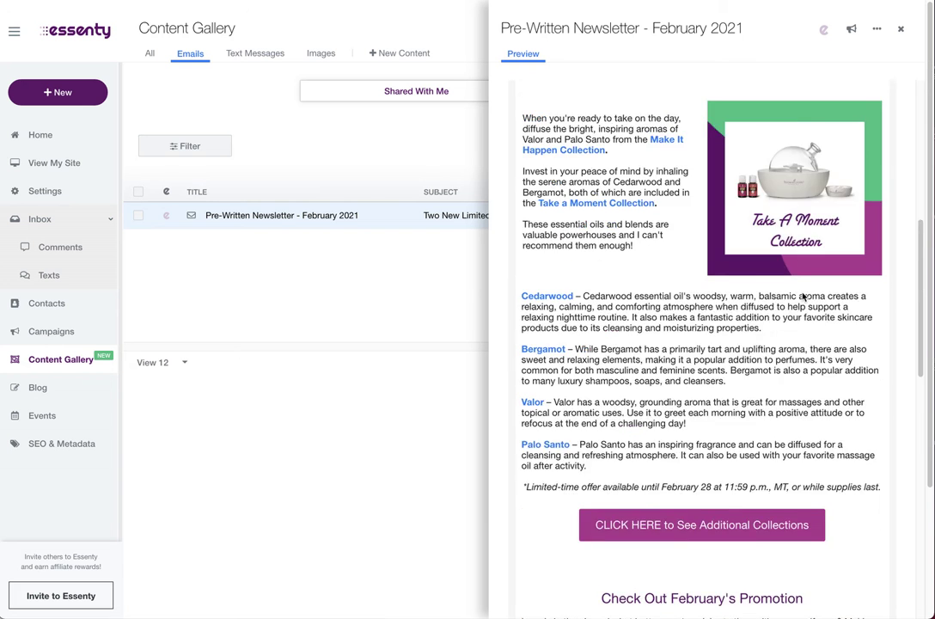
scroll(802, 296, up, 10)
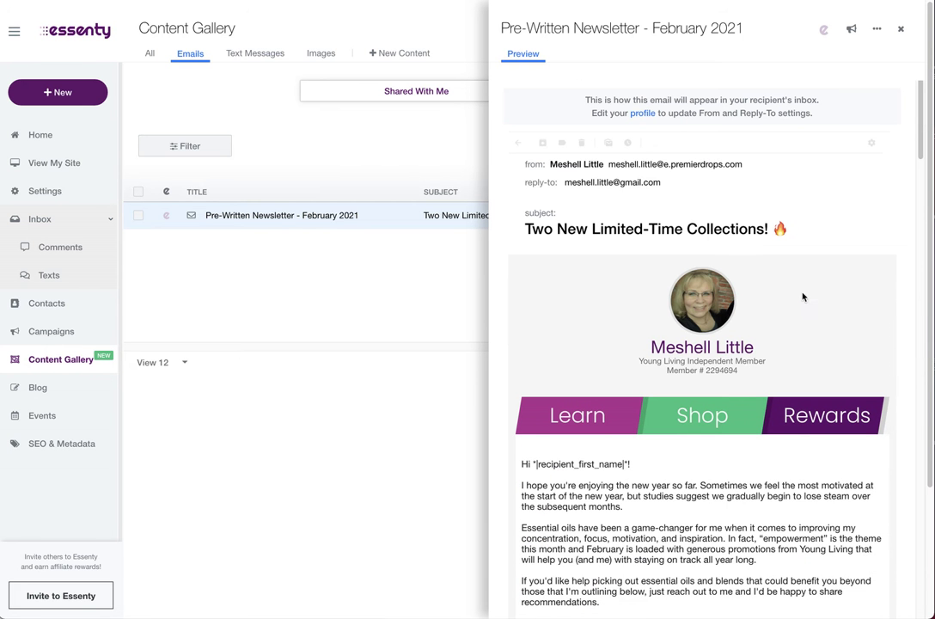
- Create an email campaign from the previewed newsletter, named "My Monthly Newsletter - February 2021"
click(849, 33)
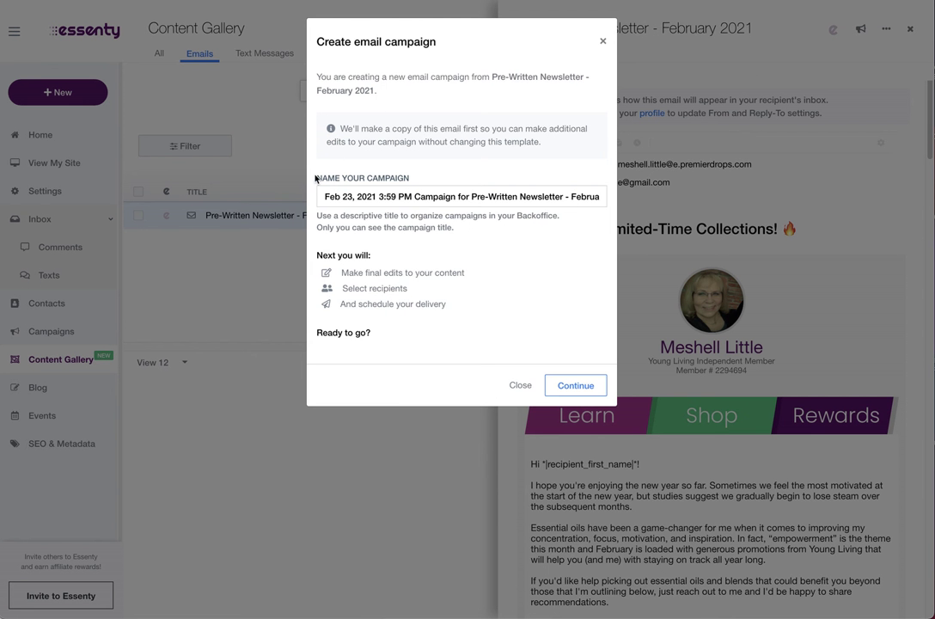
drag(317, 176, 411, 179)
drag(488, 196, 321, 188)
text(My )
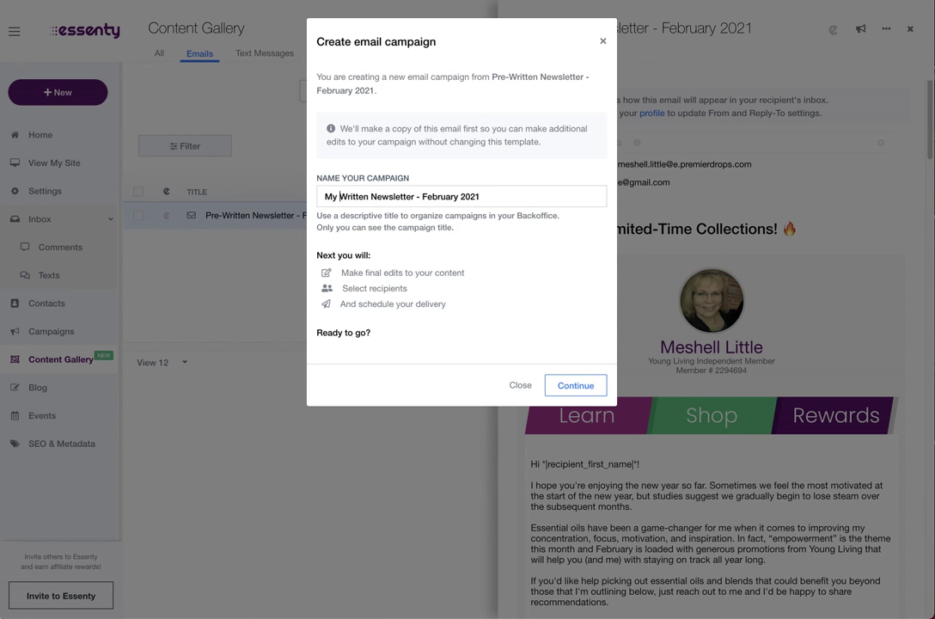
text(Monthly)
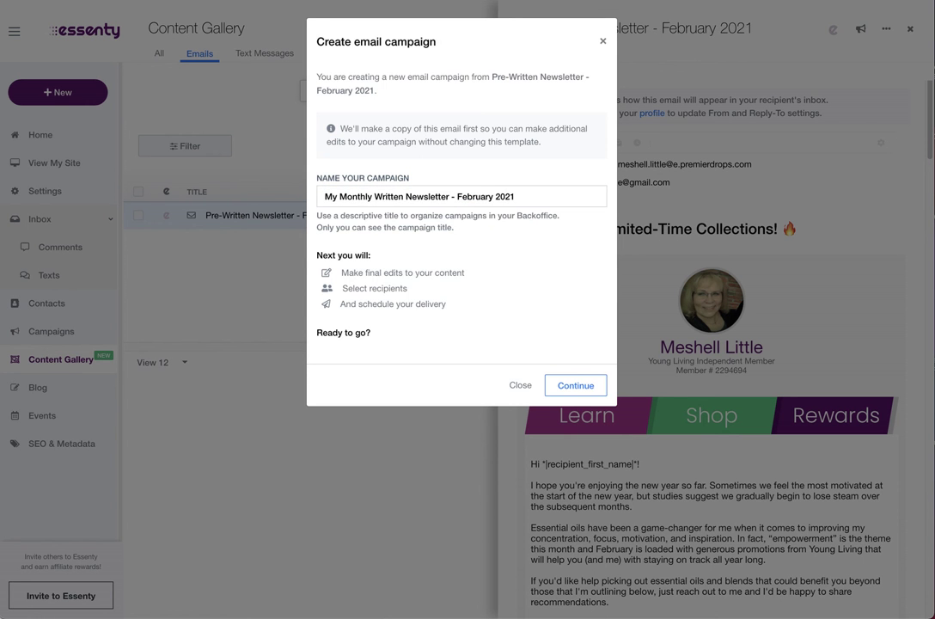
key(Delete)
key(Delete)
key(Delete)
key(Delete)
key(Delete)
key(Delete)
key(Delete)
key(Delete)
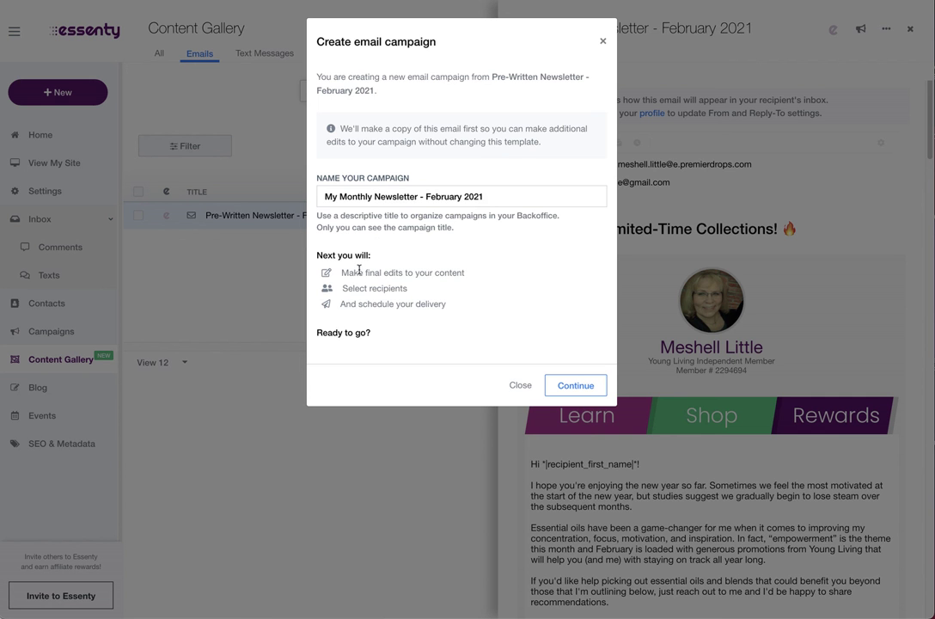
drag(344, 271, 483, 305)
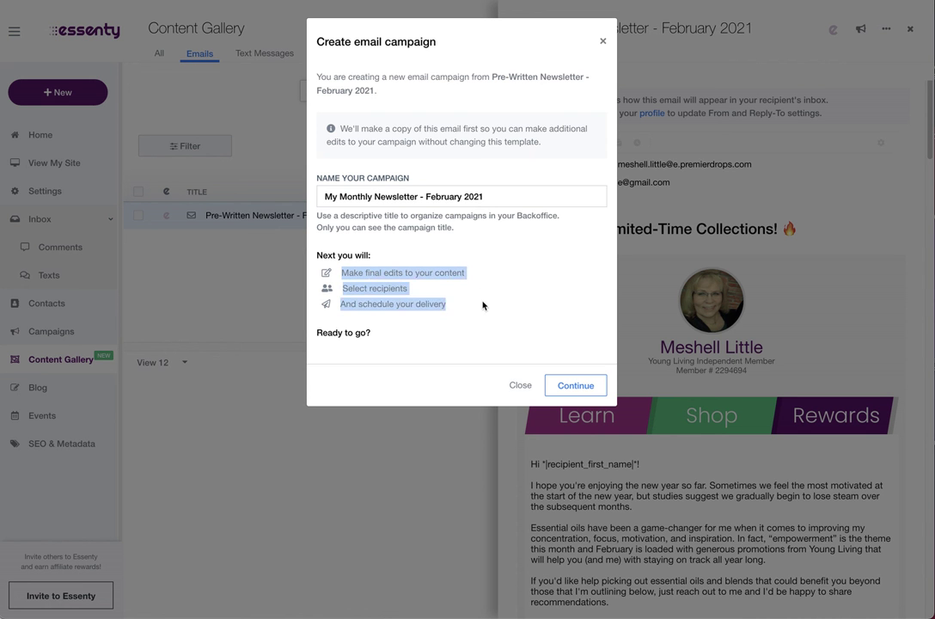
click(478, 343)
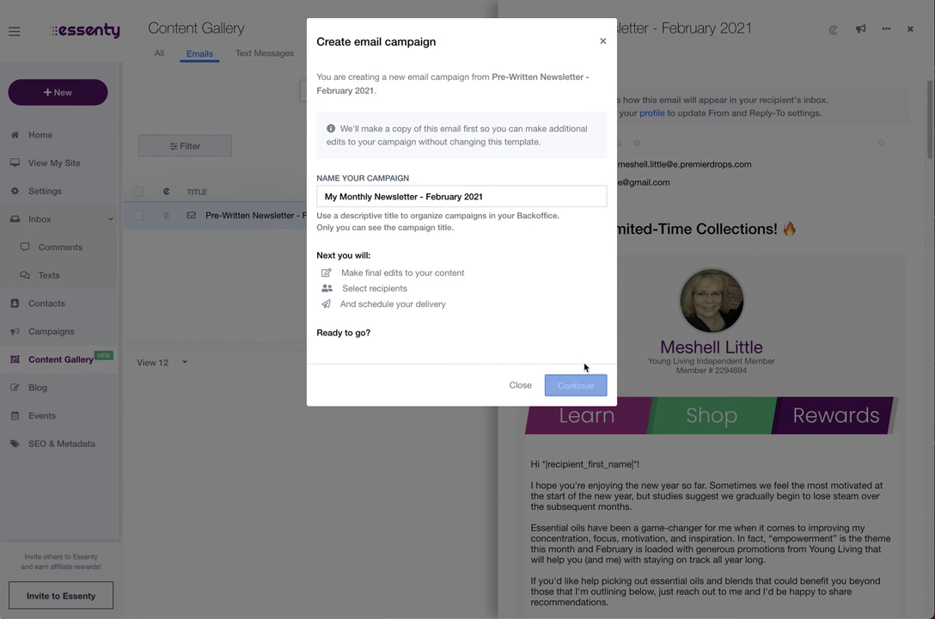
click(576, 389)
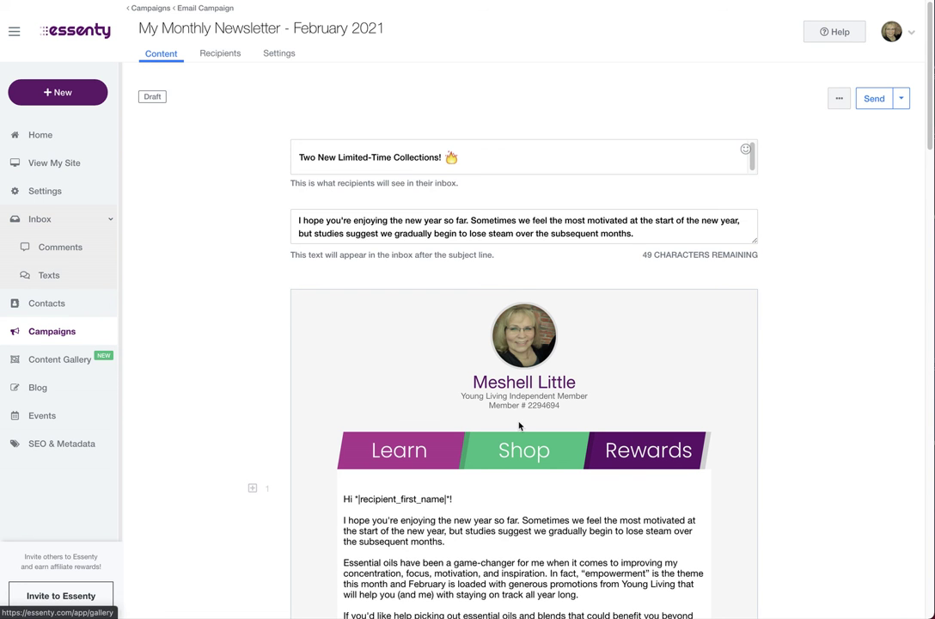
- Set the campaign's recipients to the Oil News Tidbits broadcast list and look over its contacts
click(220, 57)
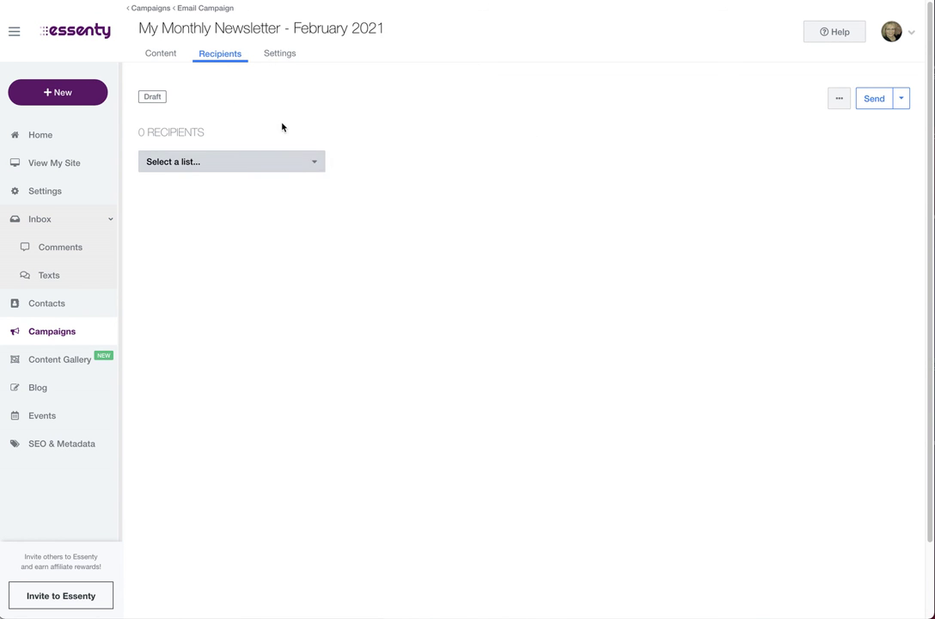
click(316, 163)
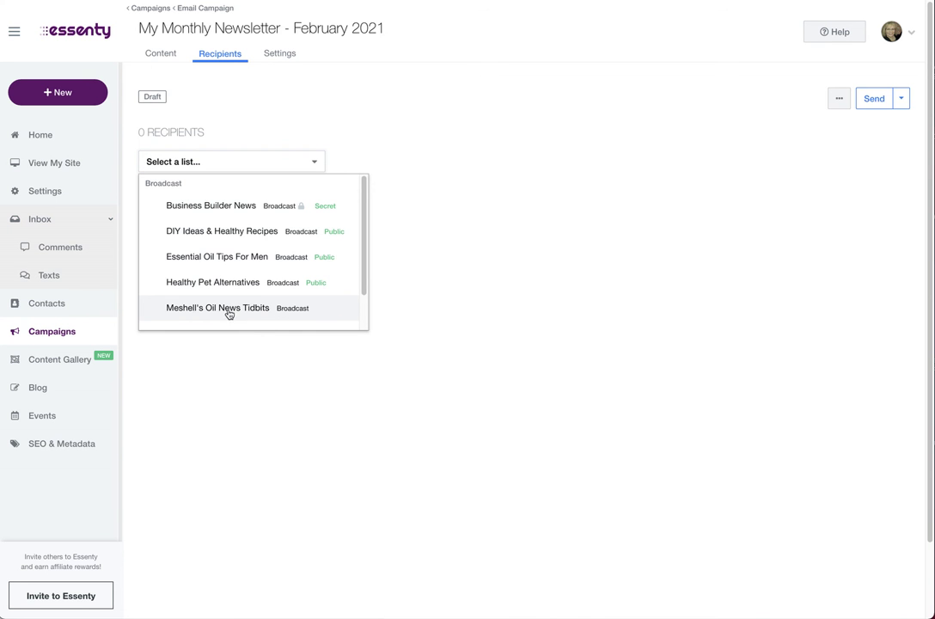
scroll(272, 308, down, 1)
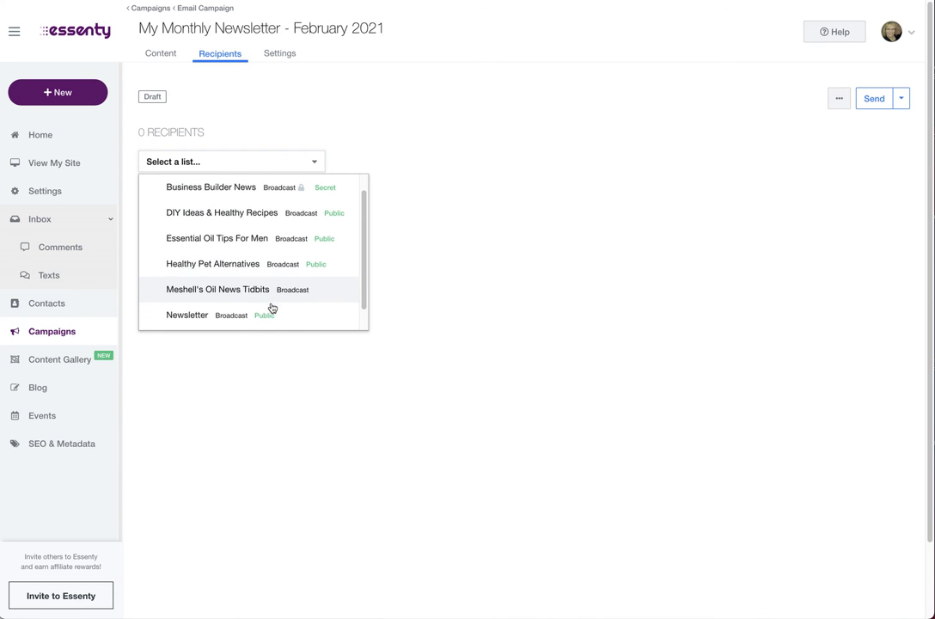
click(188, 277)
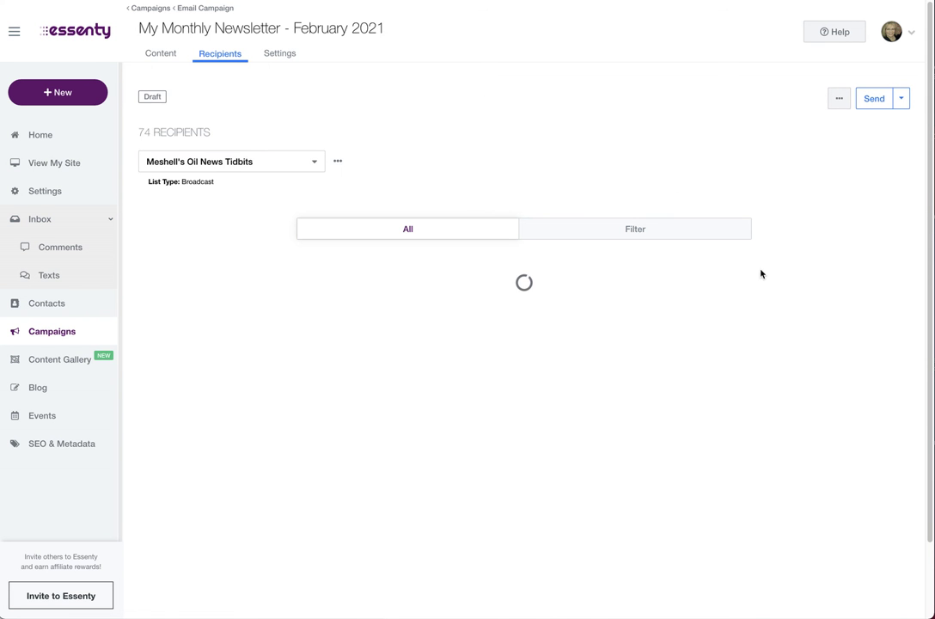
scroll(780, 312, down, 2)
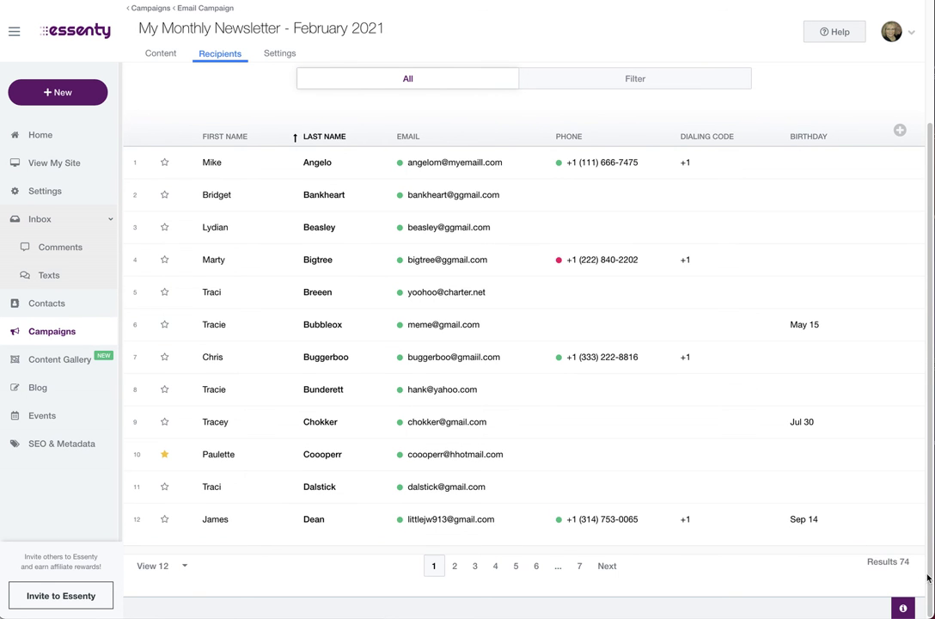
scroll(810, 492, up, 2)
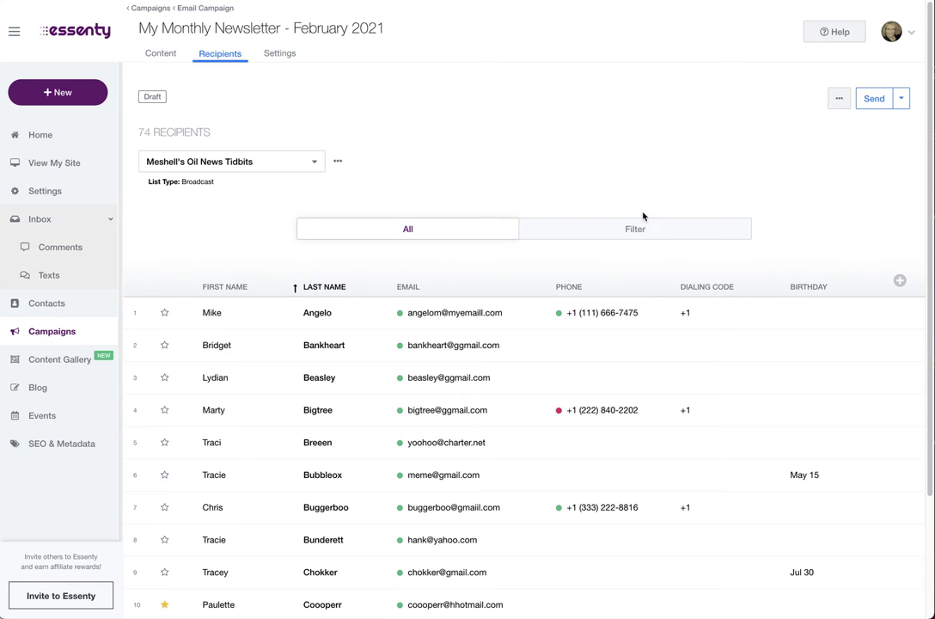
- Filter the recipients by contact type to Prospect / Lead, Retail Customer, Wholesale Member and Professional Account
click(630, 228)
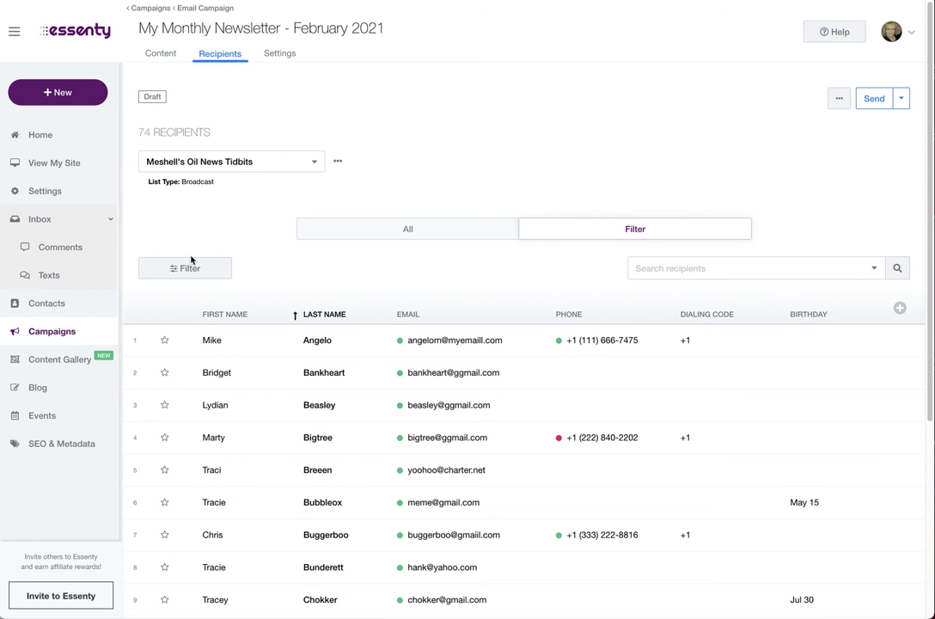
click(189, 267)
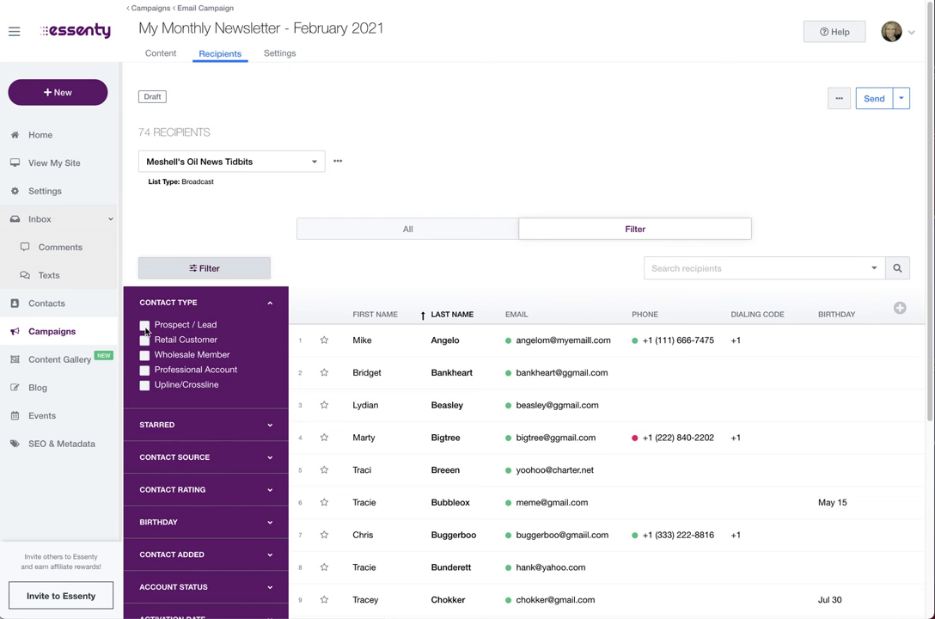
click(145, 325)
click(144, 339)
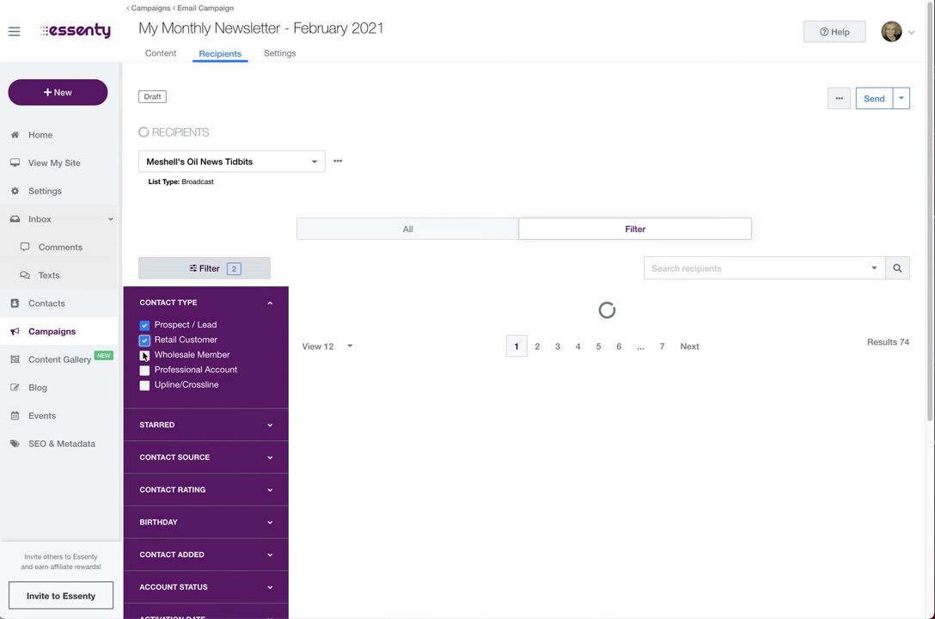
click(144, 355)
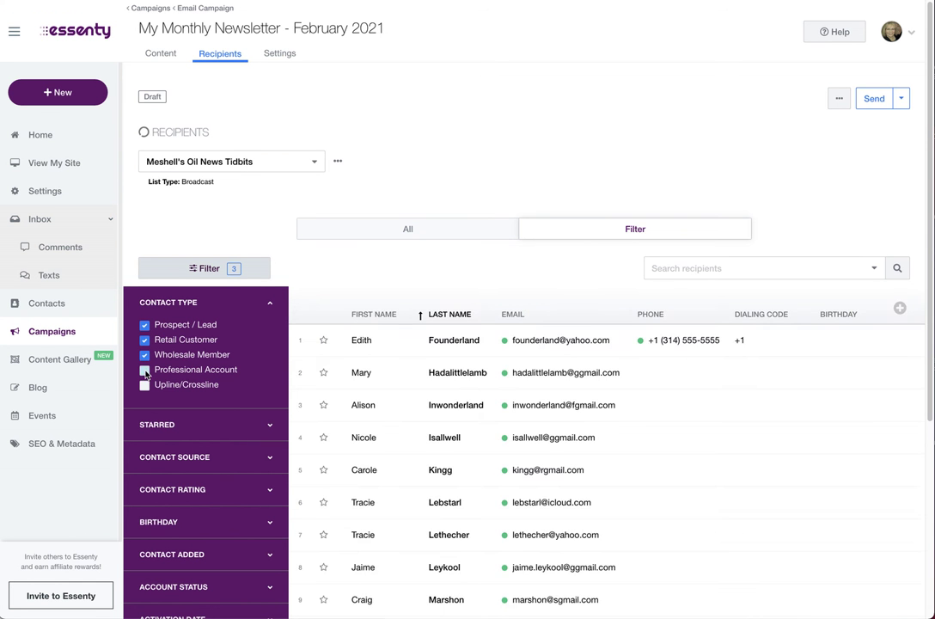
click(144, 370)
- Narrow the recipients further to contacts whose account status is Active or On Hold
scroll(246, 428, down, 3)
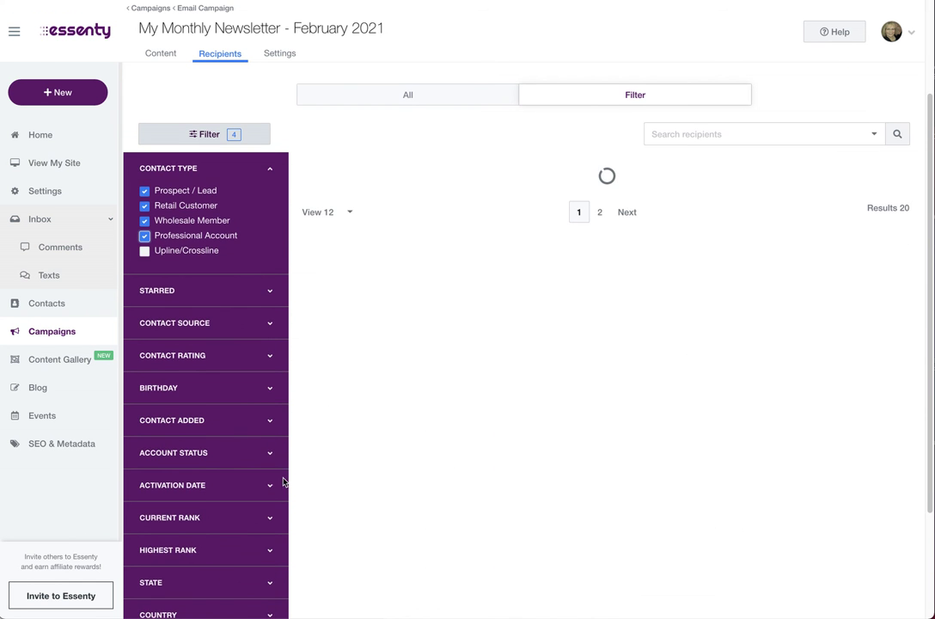
click(265, 450)
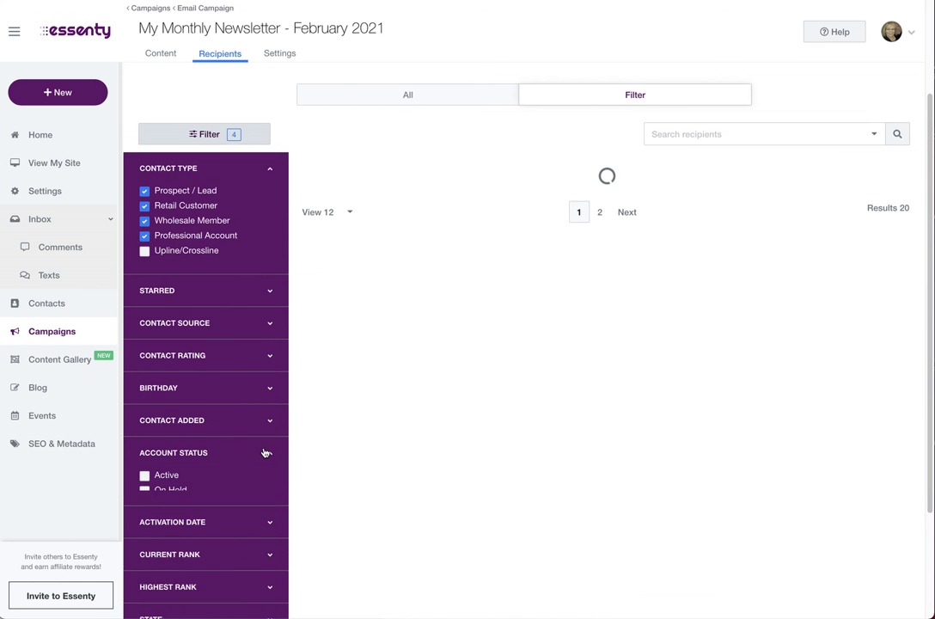
click(145, 475)
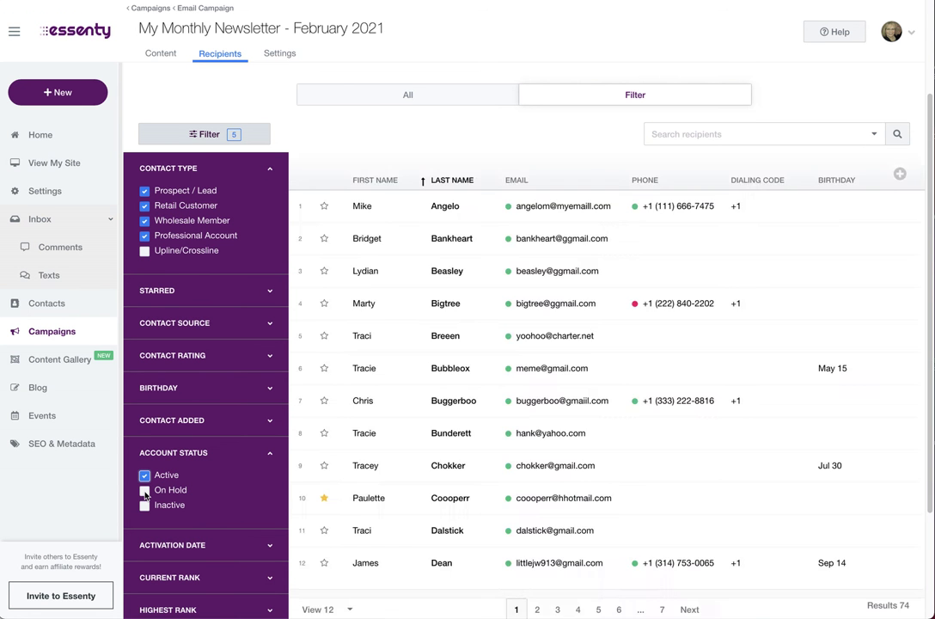
click(144, 489)
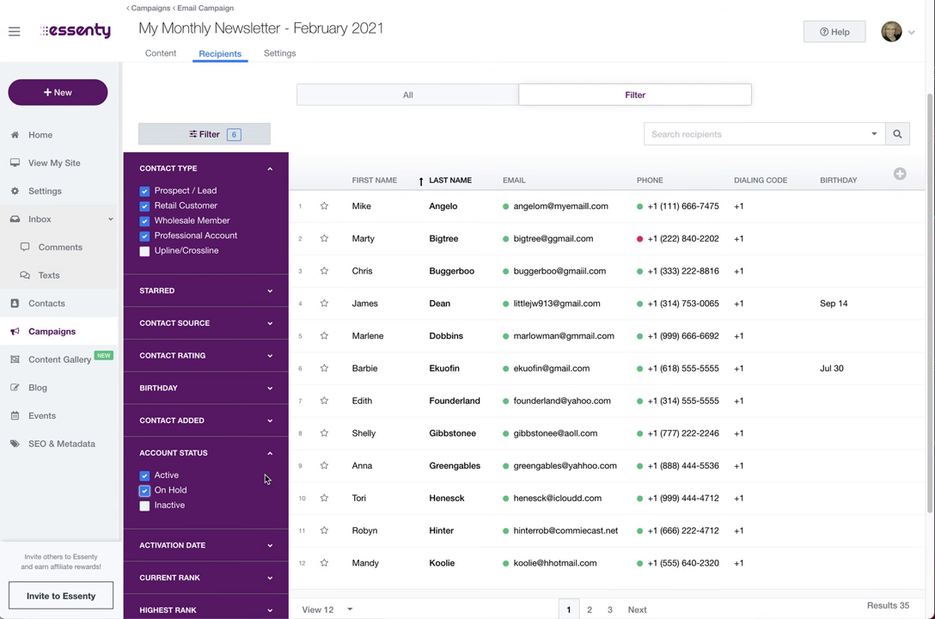
scroll(813, 264, up, 3)
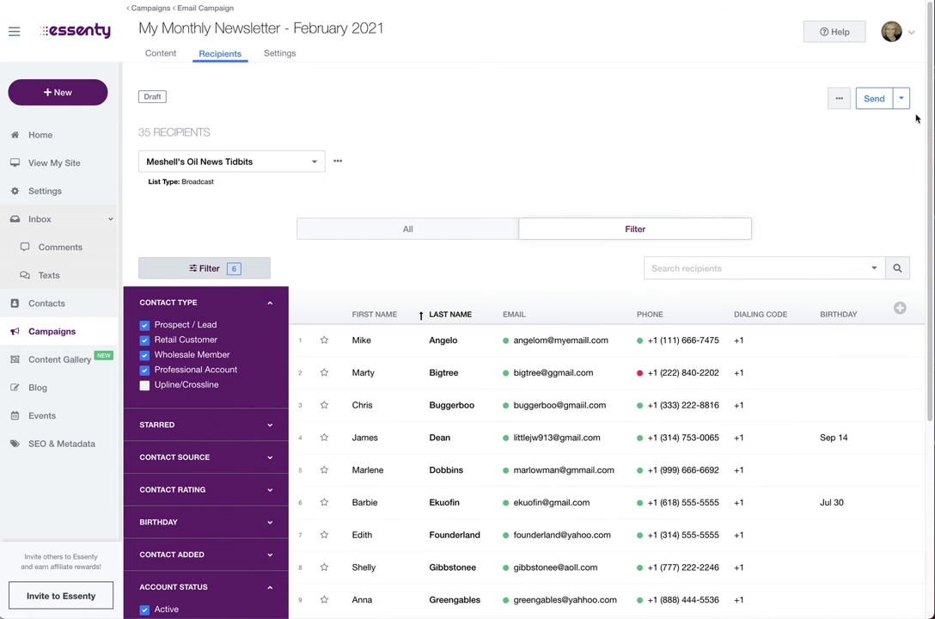
scroll(222, 421, down, 3)
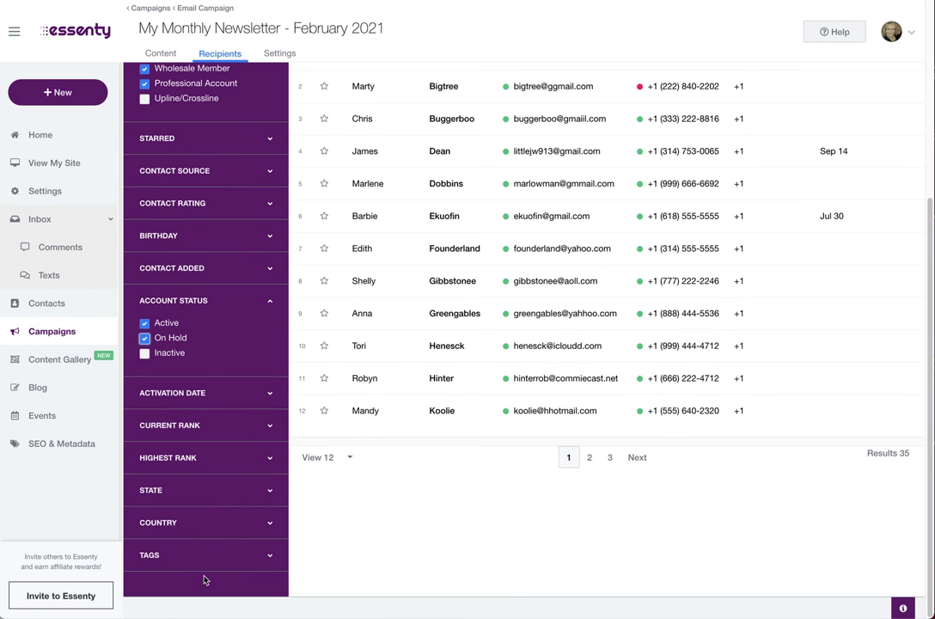
- Schedule the campaign to be sent at a custom date and time, 02/25/2021 4:00 PM
scroll(205, 580, up, 3)
click(902, 99)
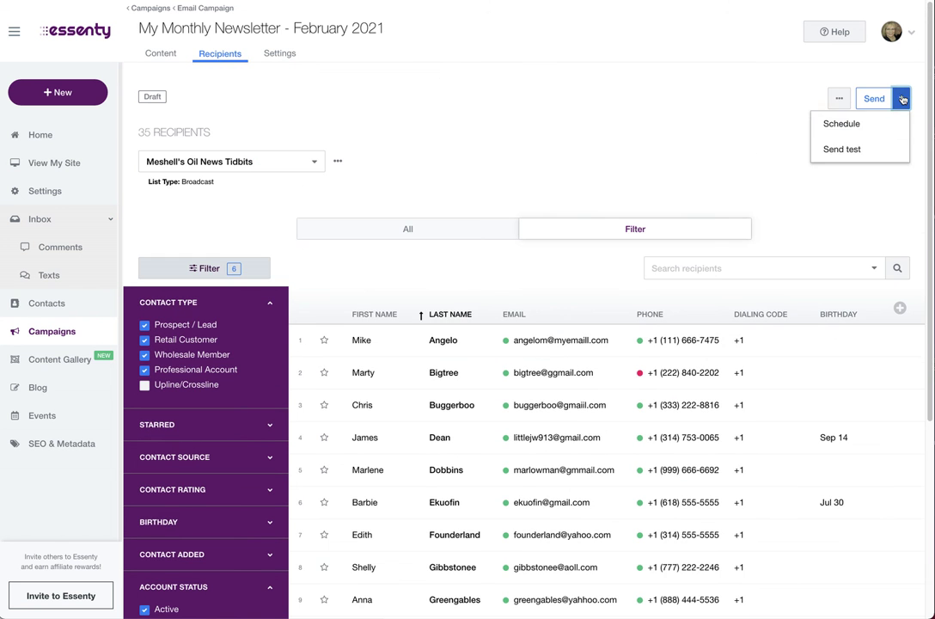
click(842, 123)
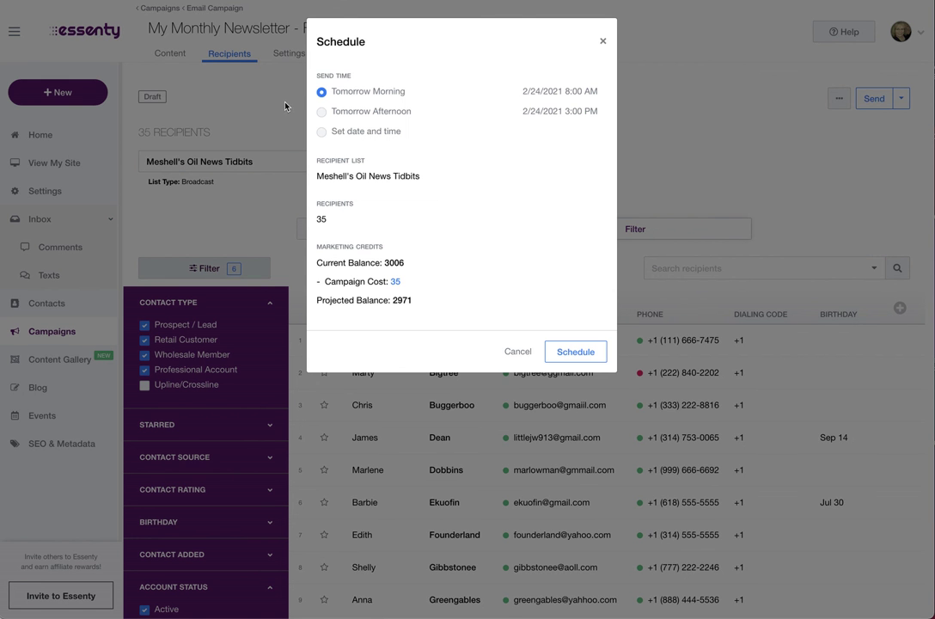
click(322, 132)
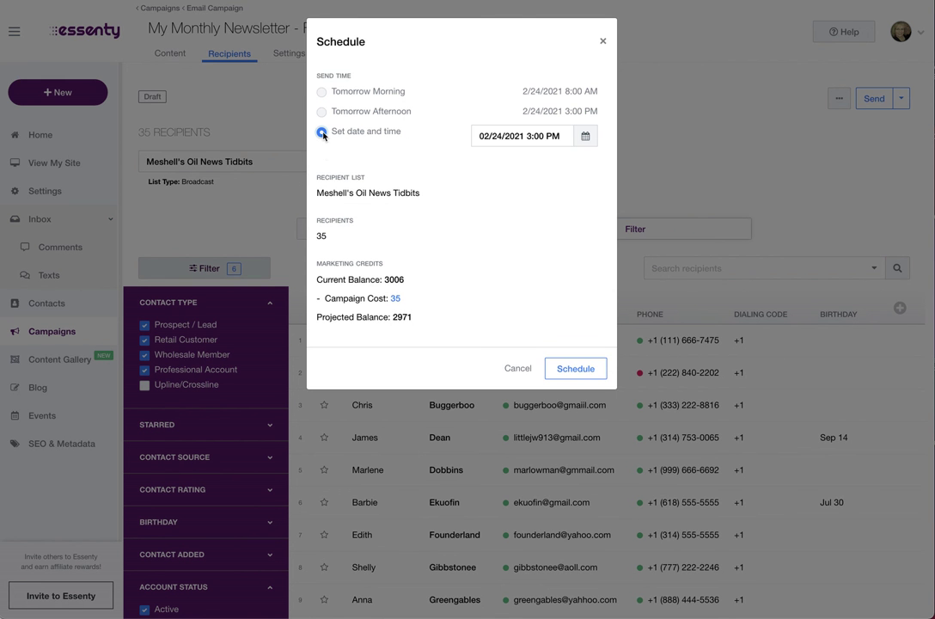
click(584, 135)
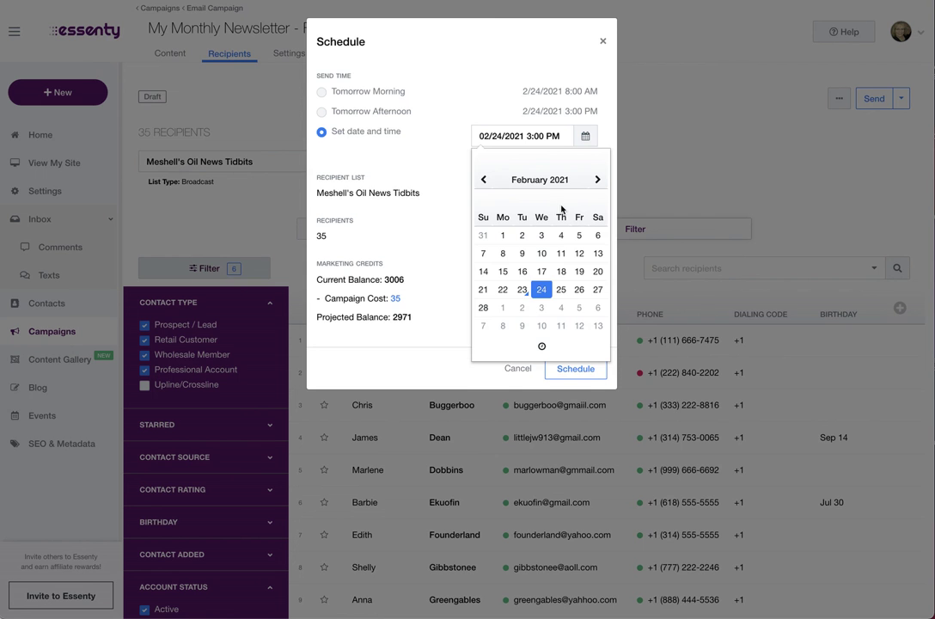
click(560, 290)
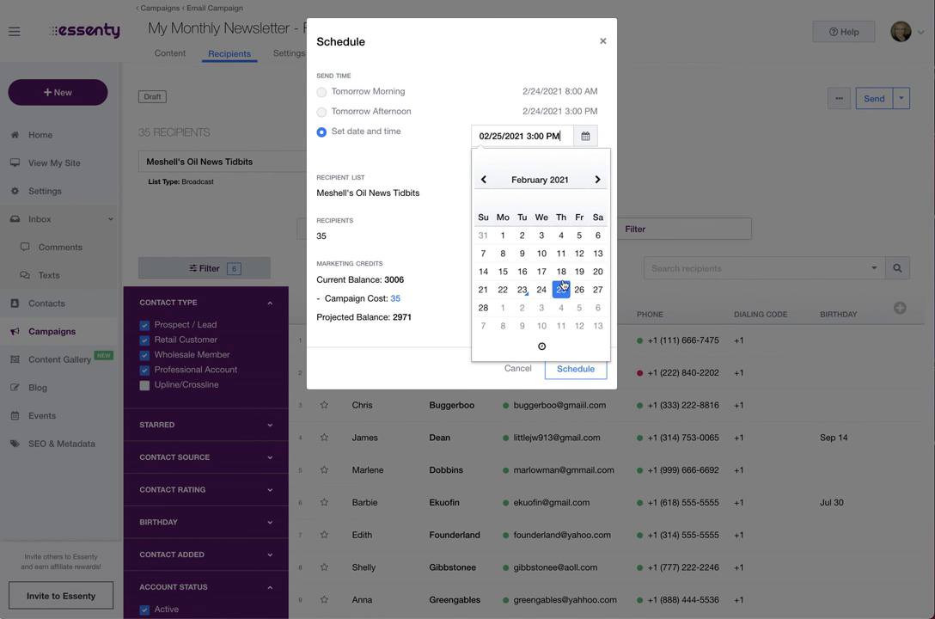
click(542, 345)
click(493, 198)
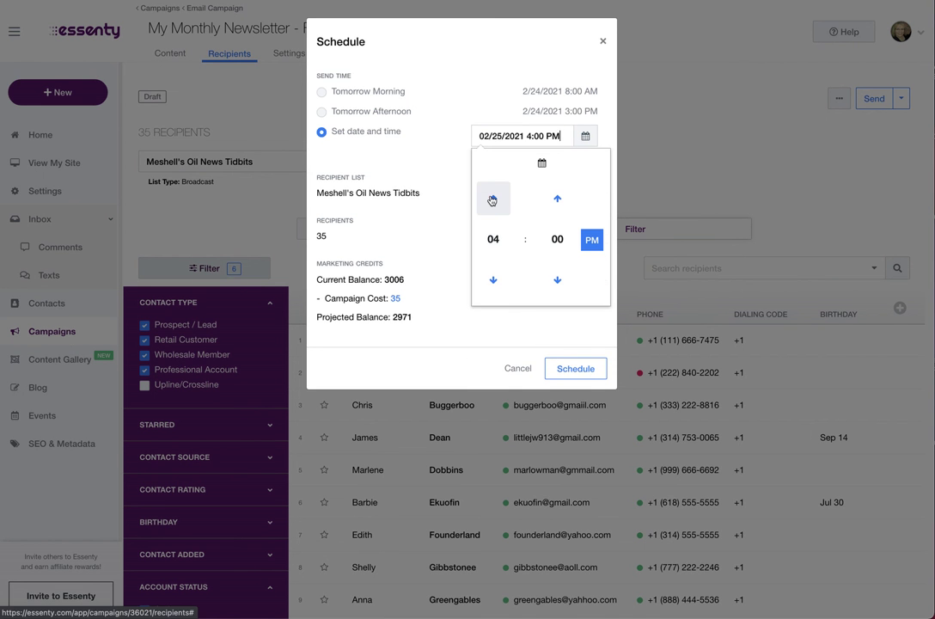
click(451, 220)
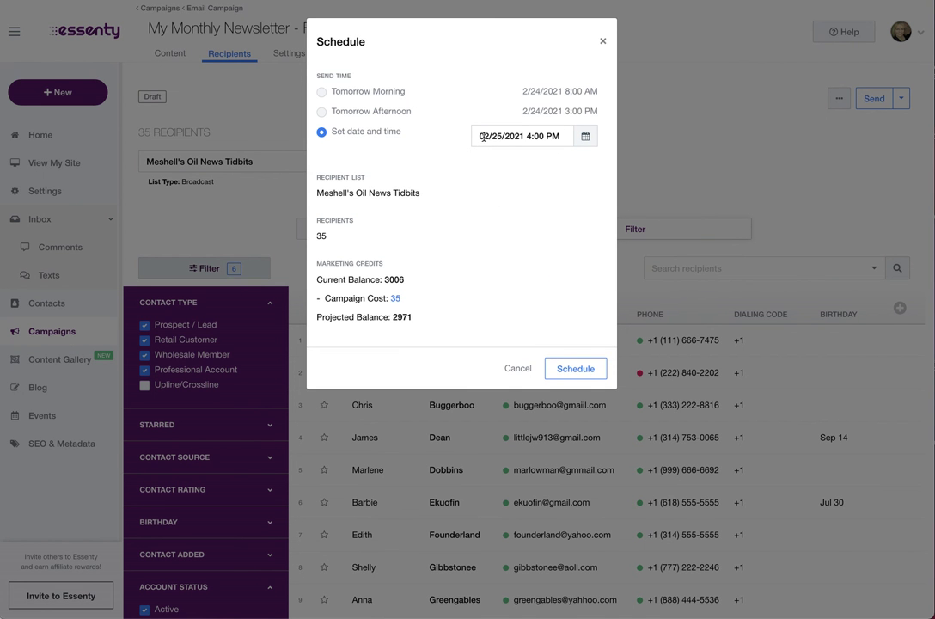
click(584, 369)
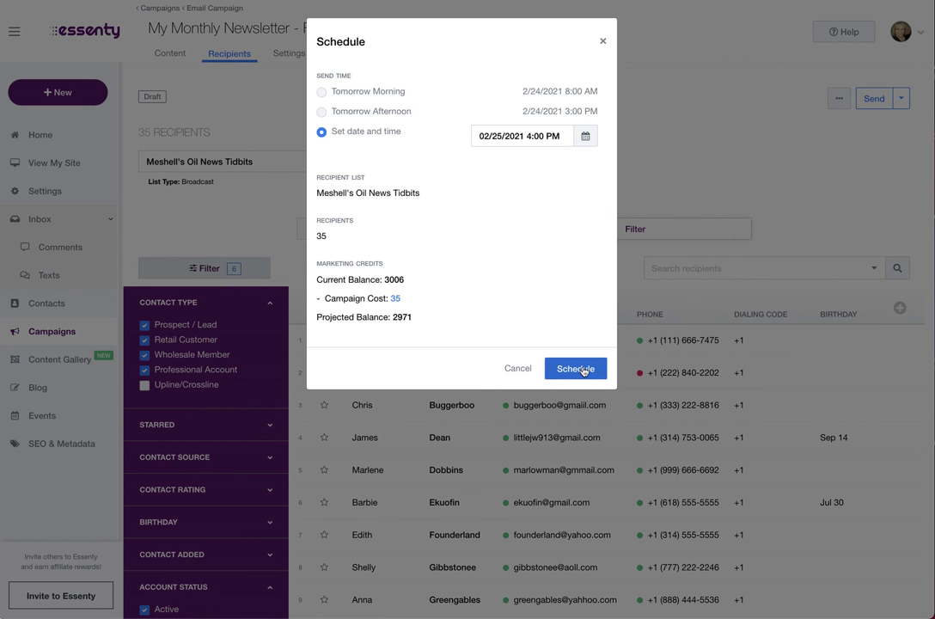
click(582, 369)
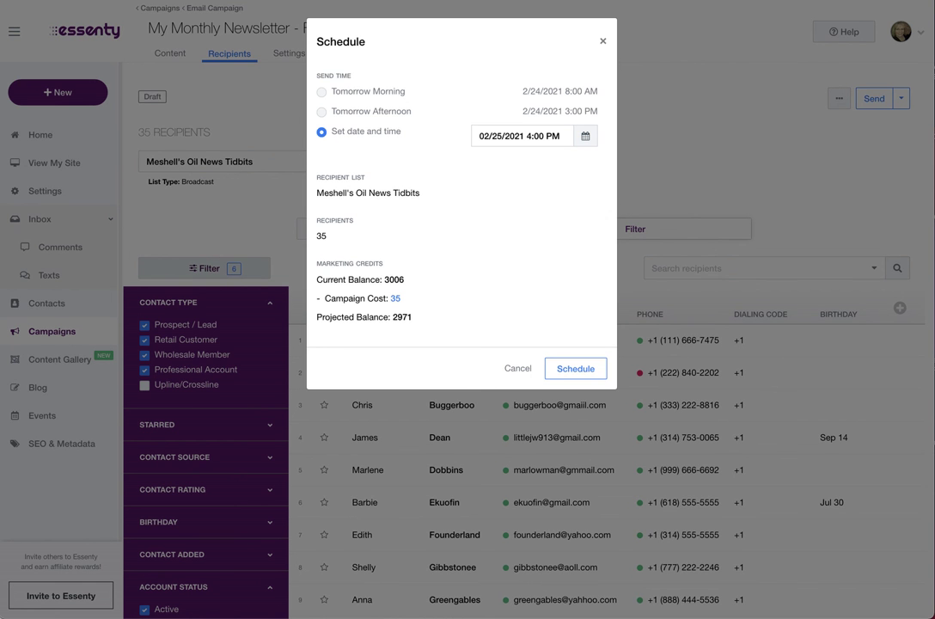